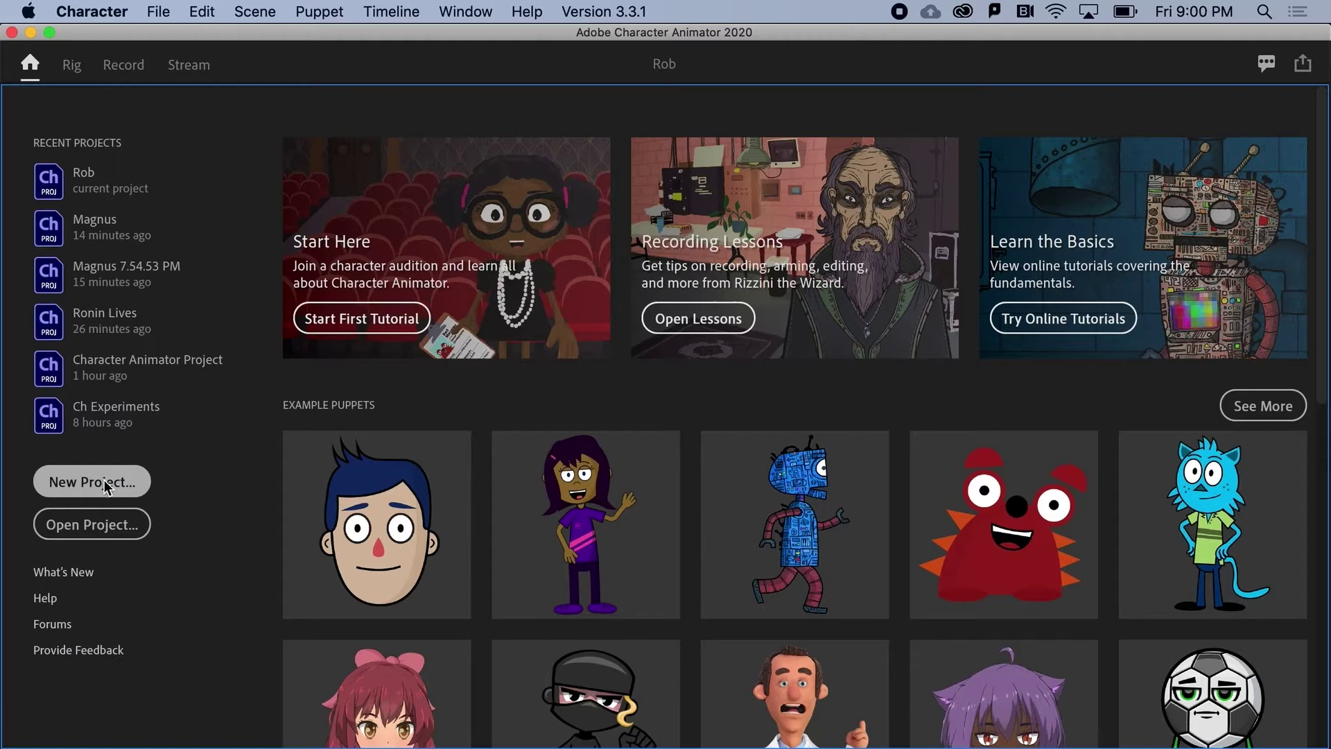
Create a new project named Magnus and save it.
{"action": "left_click", "coordinate": [156, 12]}
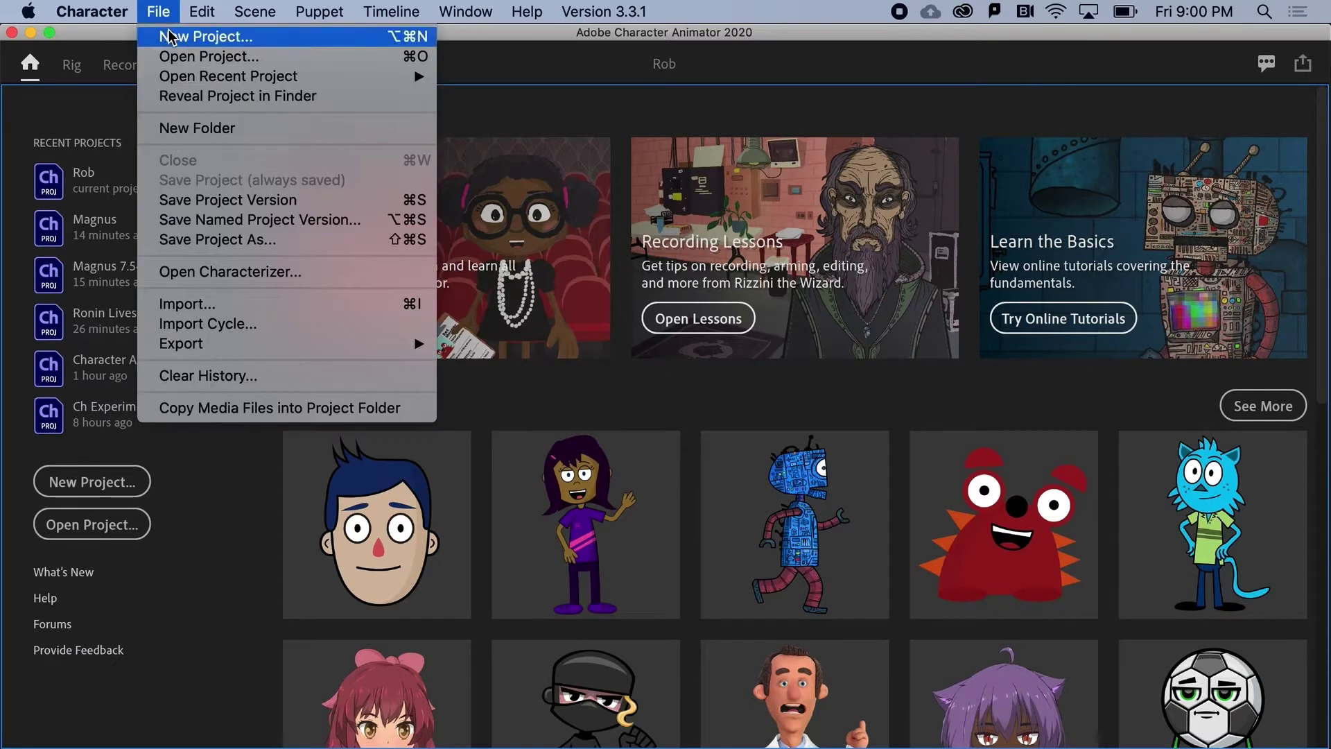
{"action": "left_click", "coordinate": [168, 36]}
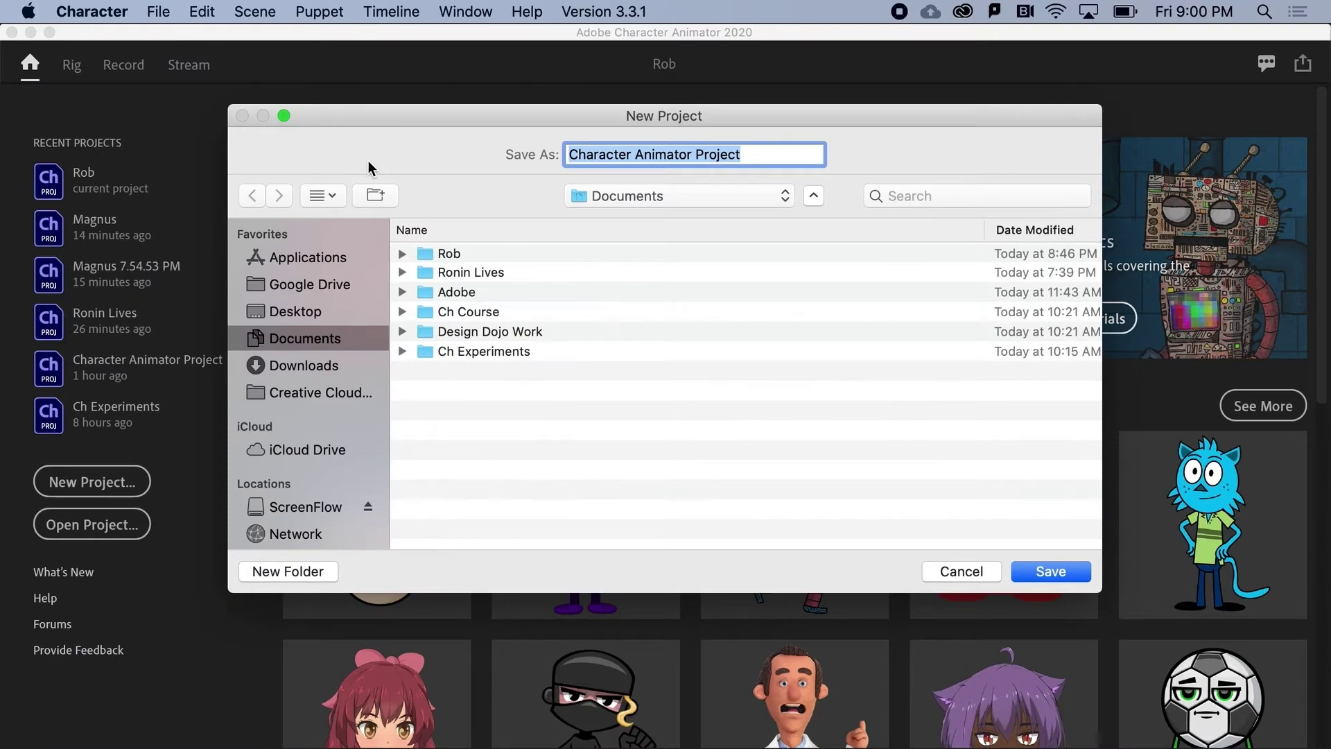
{"action": "type", "text": "Magnus"}
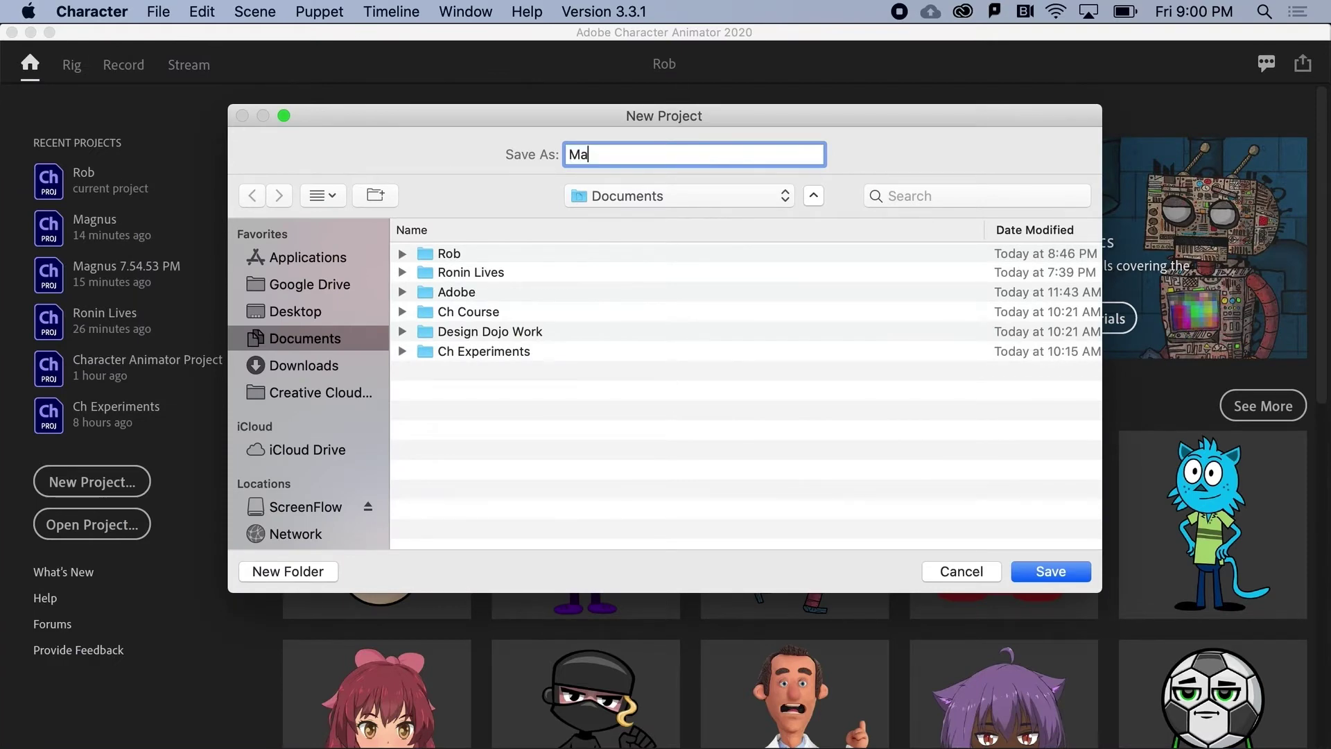
{"action": "left_click", "coordinate": [1069, 576]}
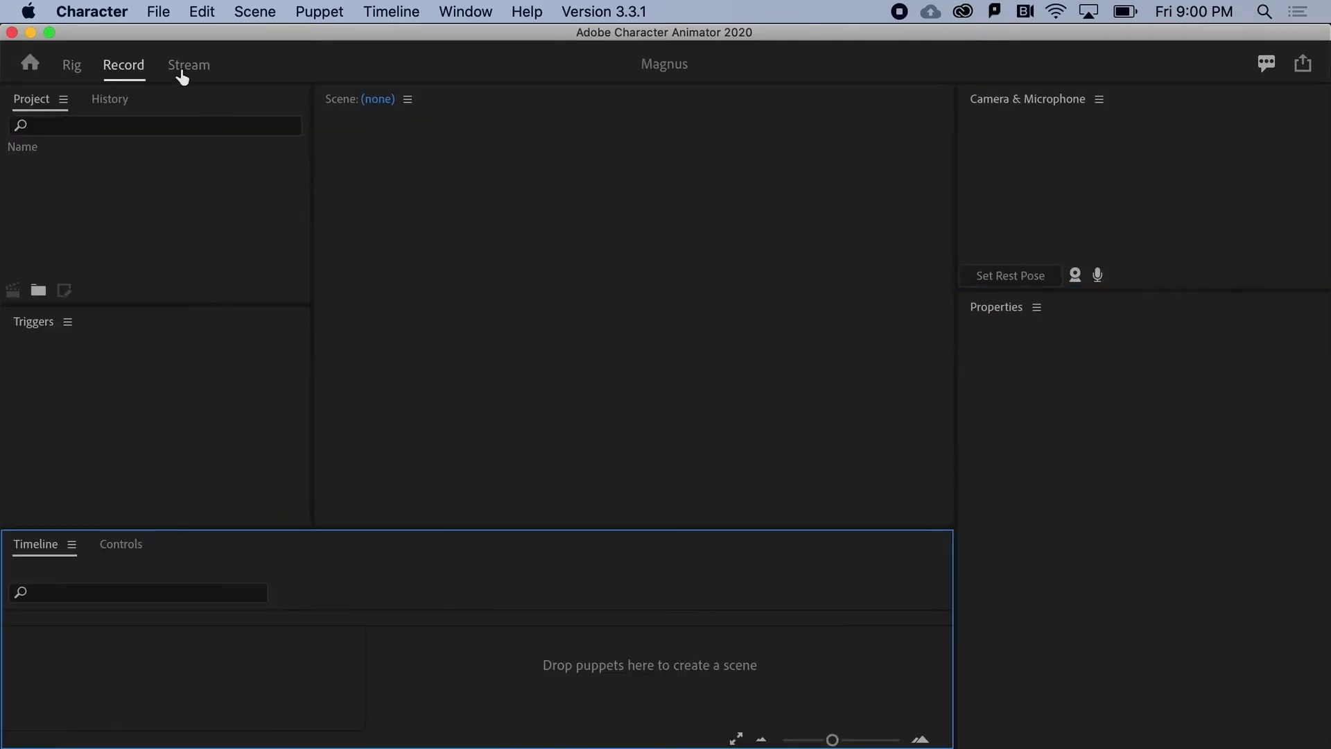
Import the Magnus.puppet file into the project.
{"action": "left_click", "coordinate": [158, 13]}
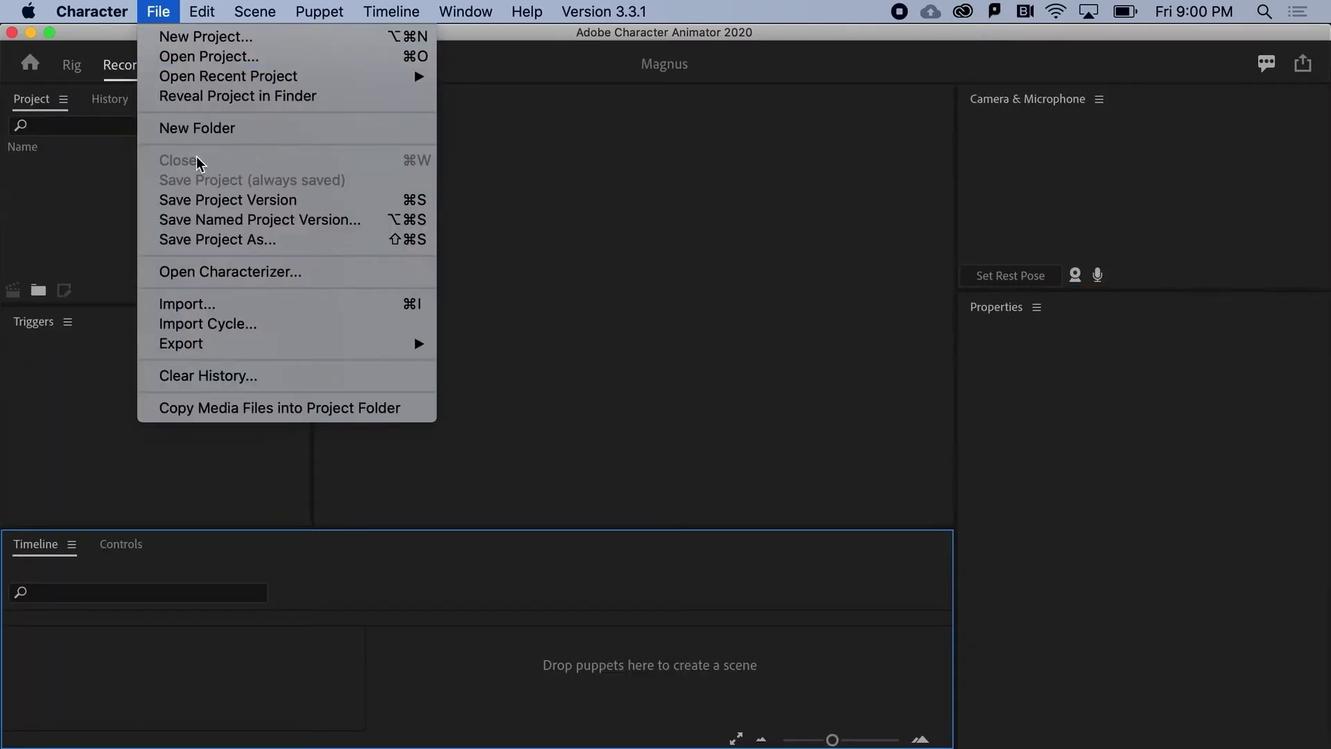
{"action": "left_click", "coordinate": [207, 300]}
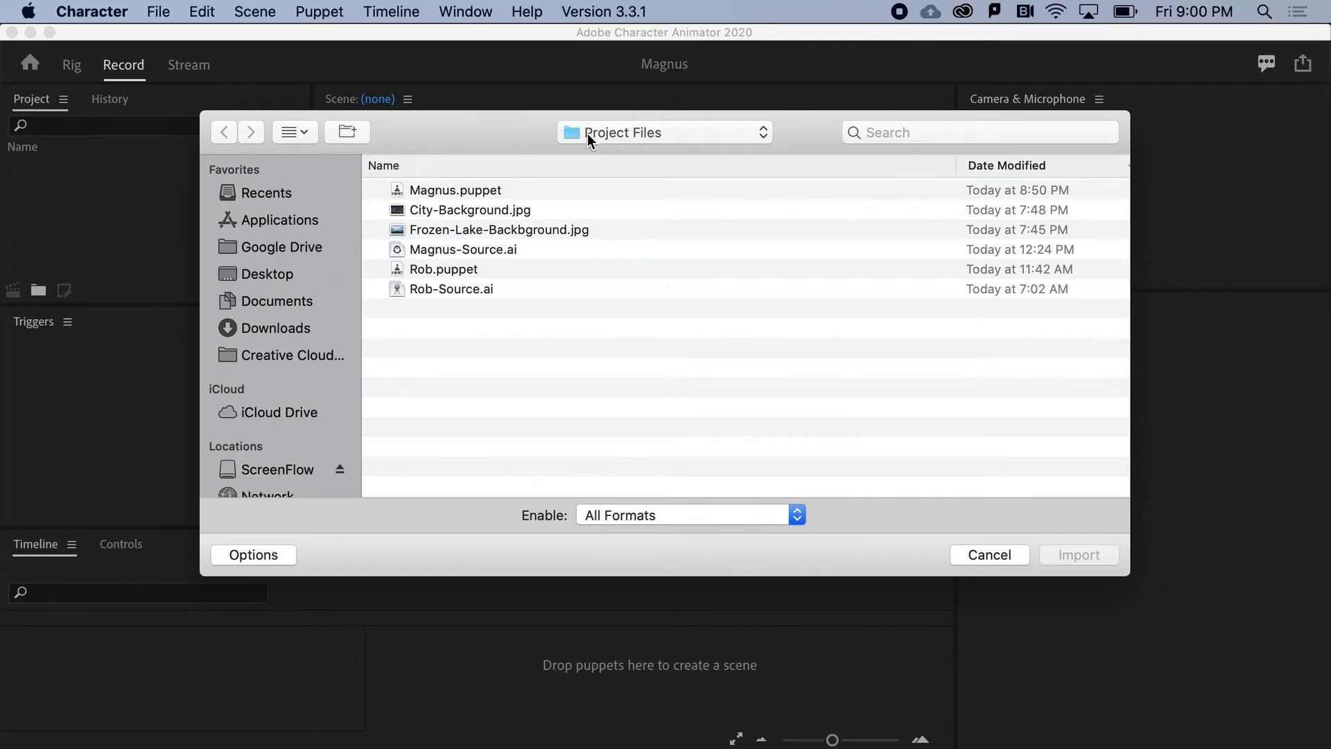
{"action": "left_click", "coordinate": [471, 193]}
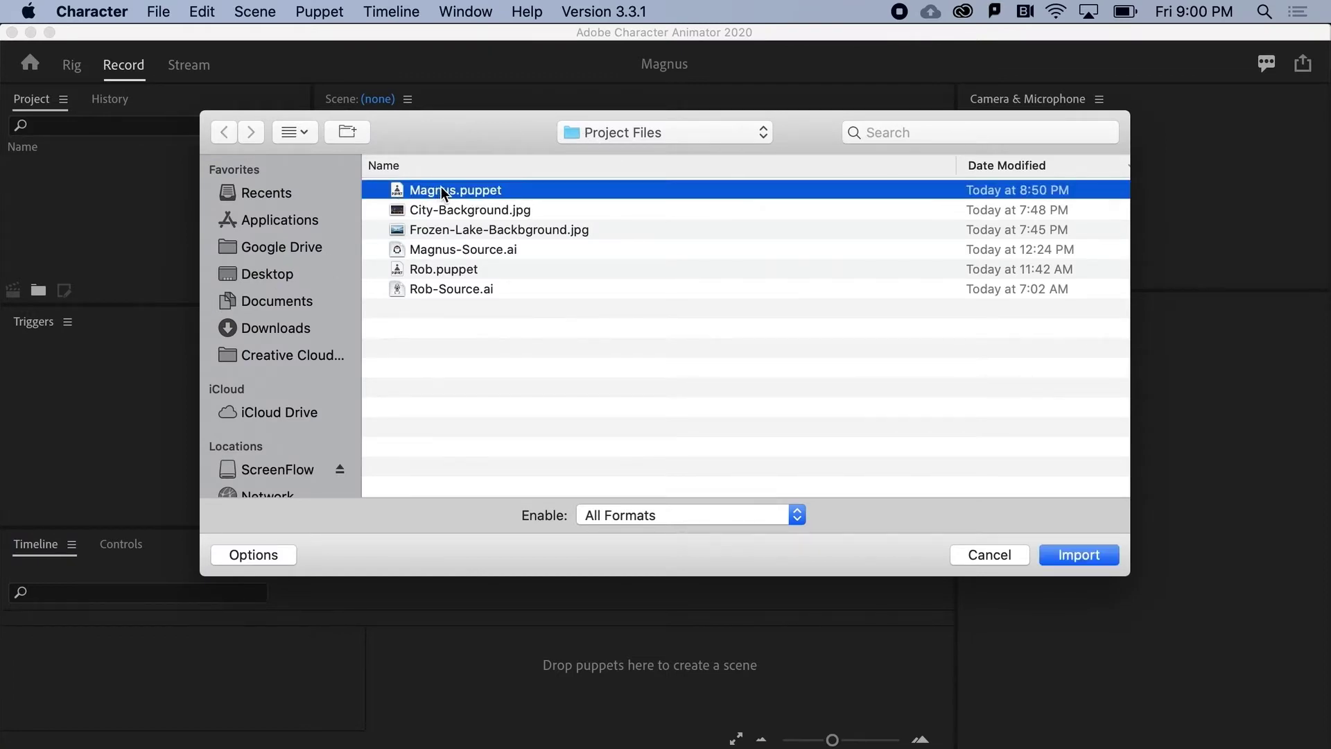
{"action": "left_click", "coordinate": [1049, 548]}
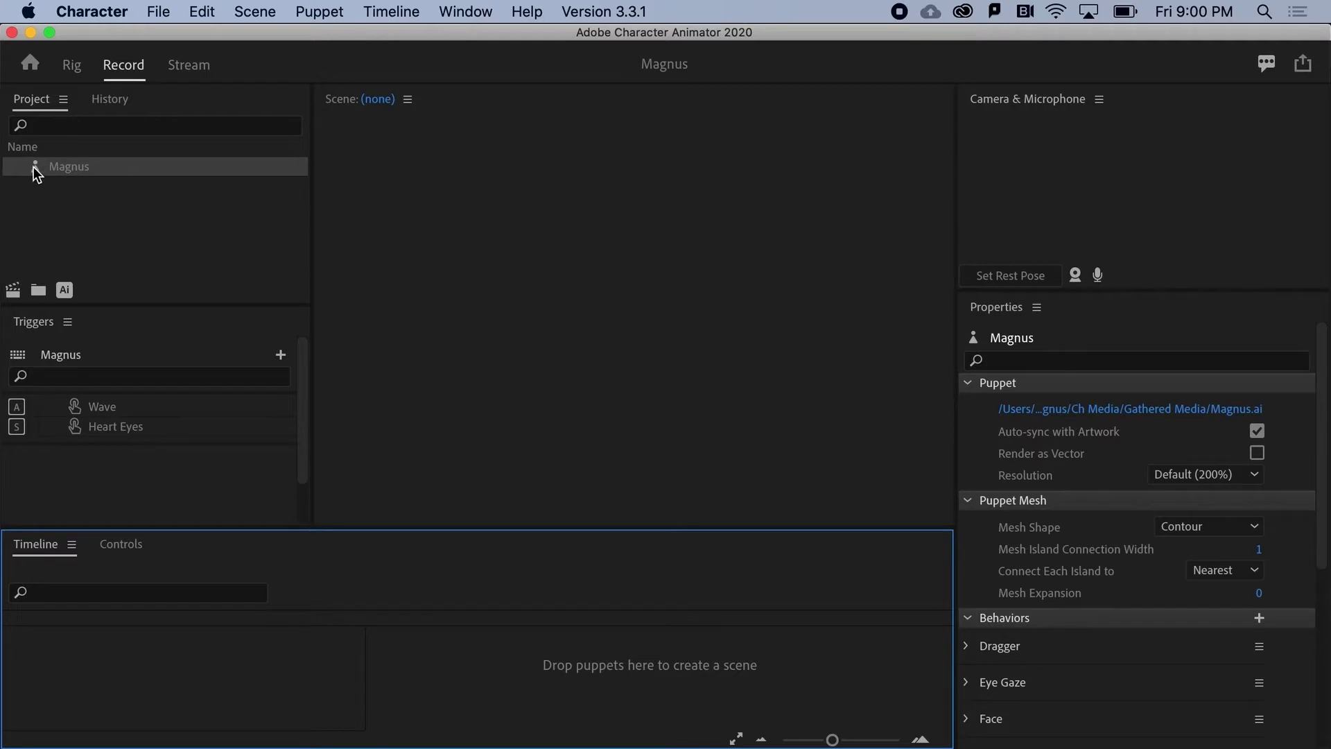
Drag the Magnus puppet into the Timeline to create the scene 'Scene - Magnus'.
{"action": "left_click_drag", "start_coordinate": [33, 166], "coordinate": [595, 691]}
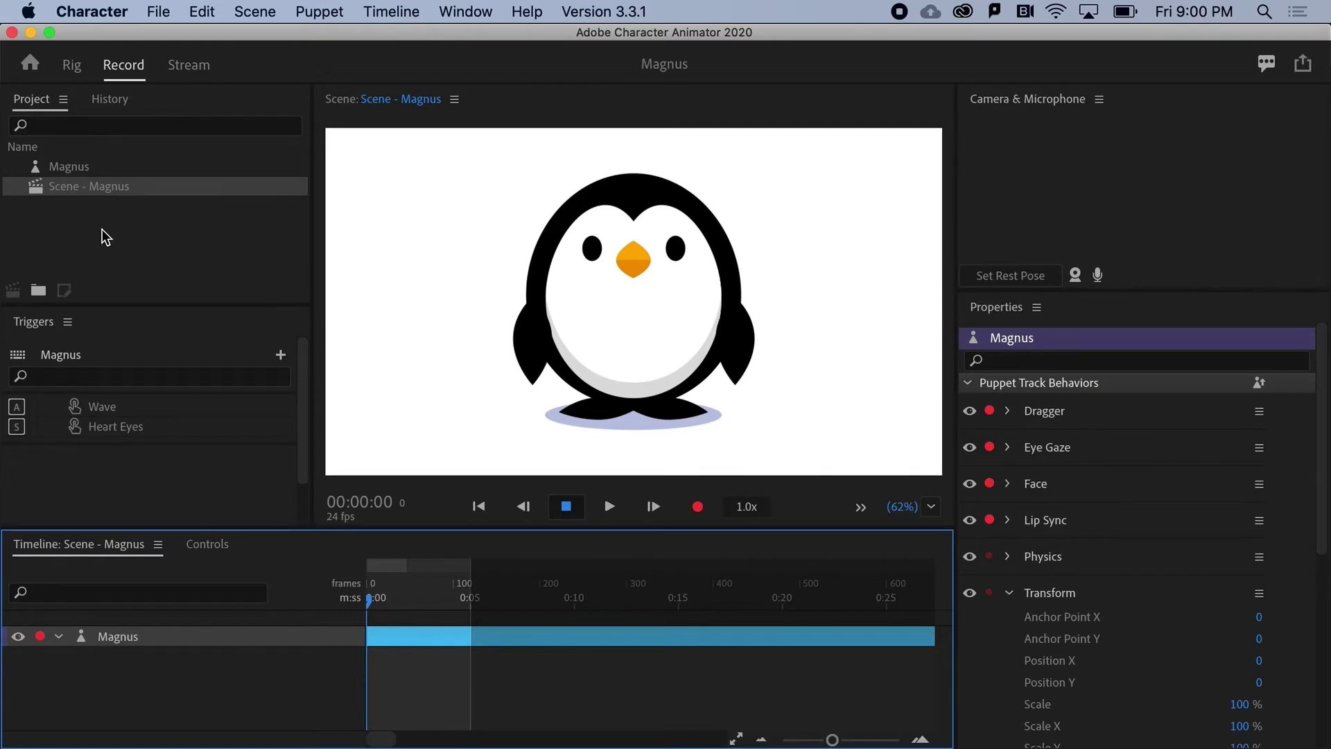
Rename the scene 'Scene - Magnus' to 'Scene - Magnus 1'.
{"action": "left_click", "coordinate": [69, 189]}
{"action": "left_click", "coordinate": [168, 186]}
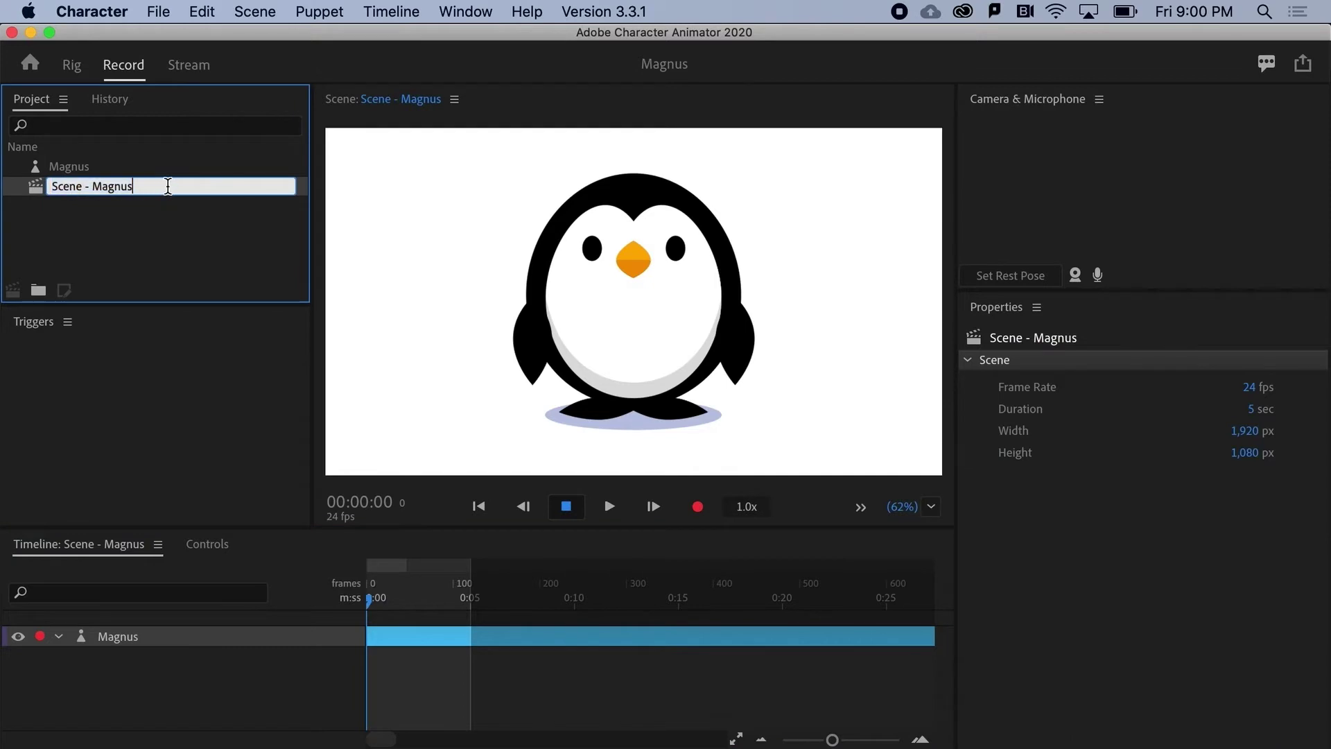
{"action": "type", "text": "1"}
{"action": "left_click", "coordinate": [164, 214]}
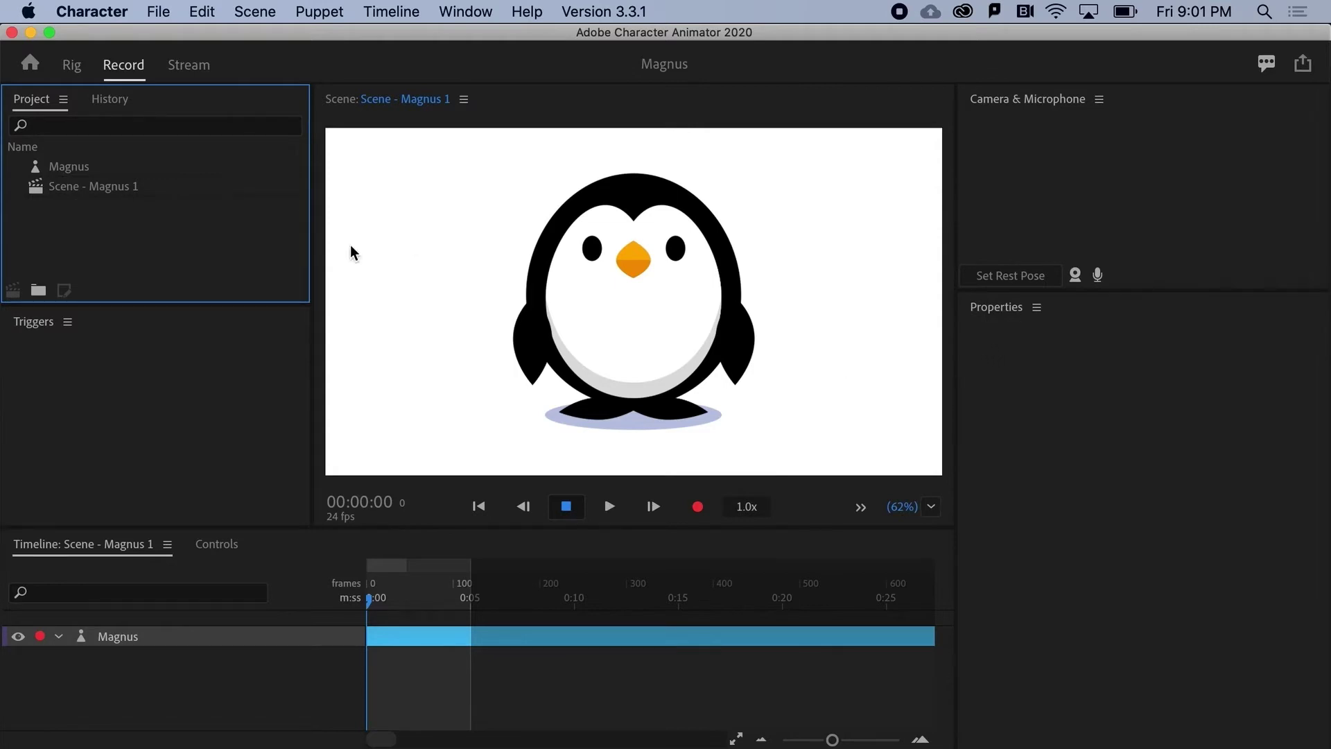
Review the scene and Magnus puppet properties, then open the puppet's source artwork for editing.
{"action": "left_click", "coordinate": [60, 194]}
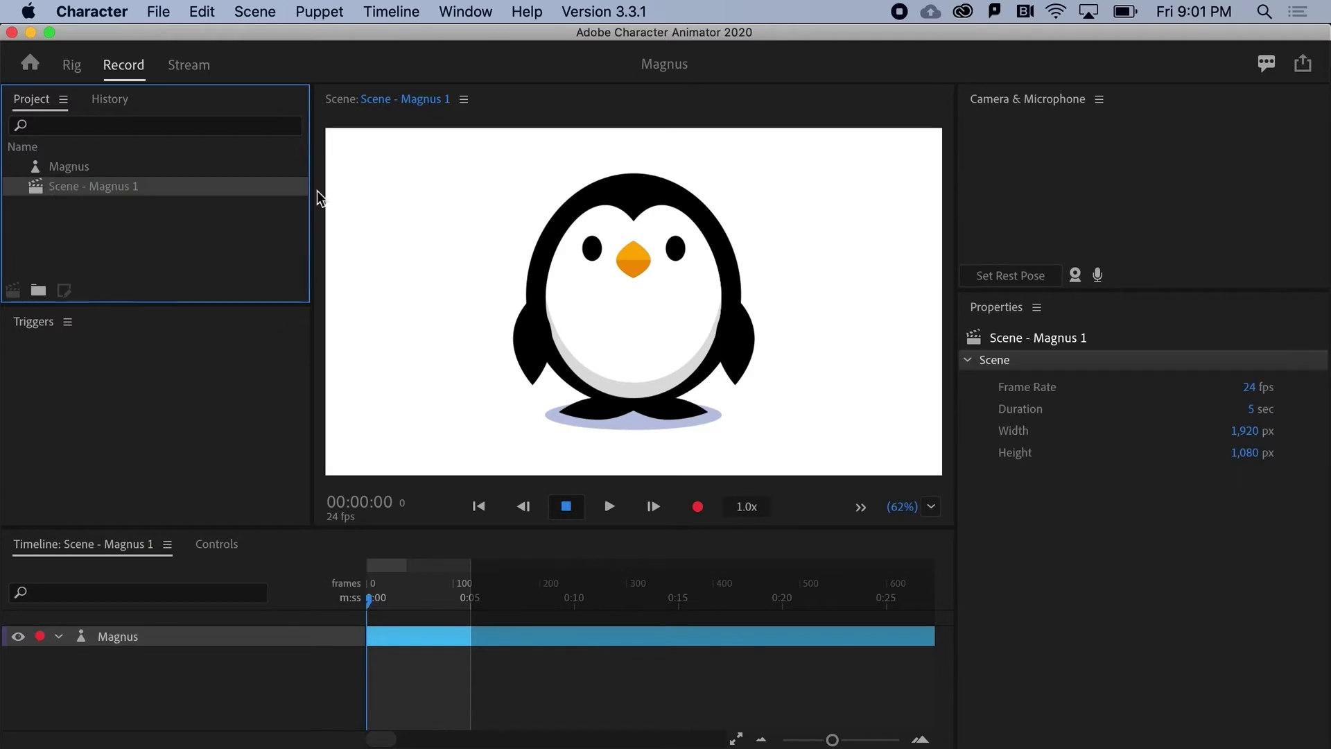
{"action": "left_click", "coordinate": [60, 172]}
{"action": "scroll", "coordinate": [1063, 603], "scroll_direction": "down", "scroll_amount": 5}
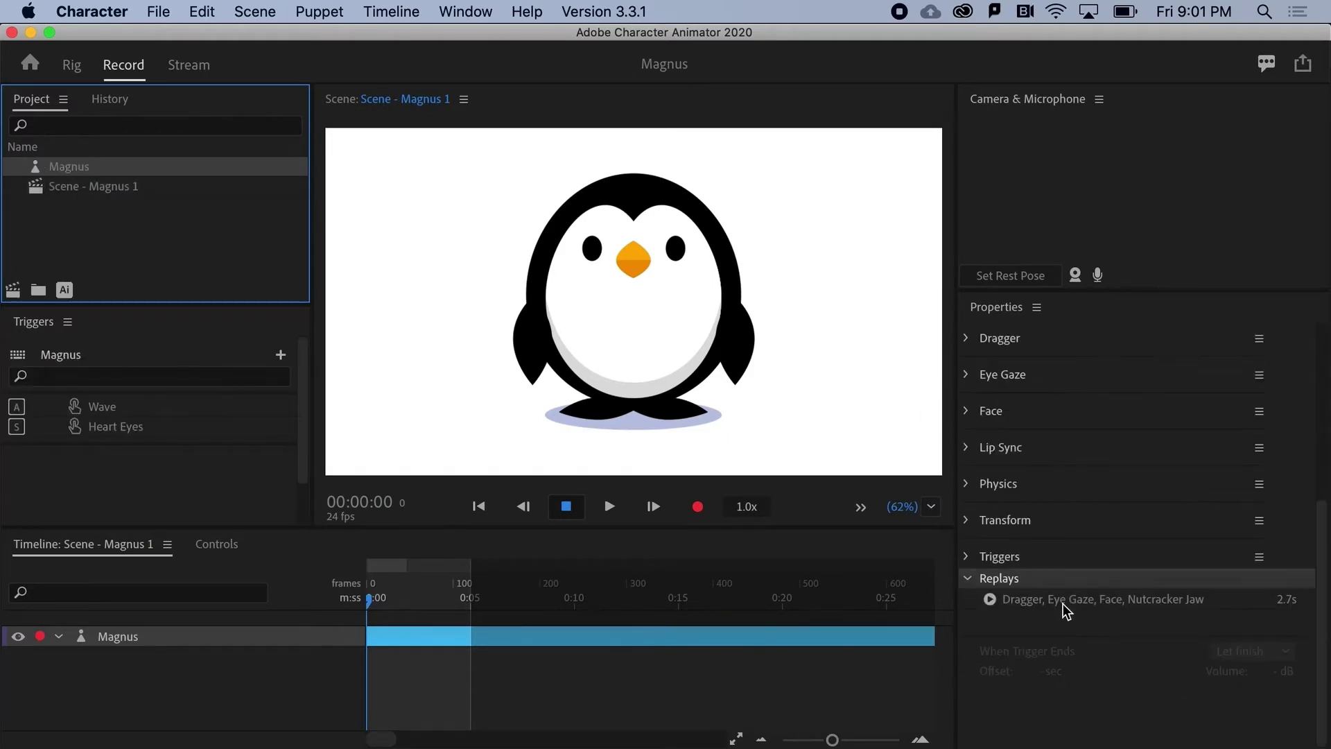
{"action": "scroll", "coordinate": [1062, 603], "scroll_direction": "up", "scroll_amount": 2}
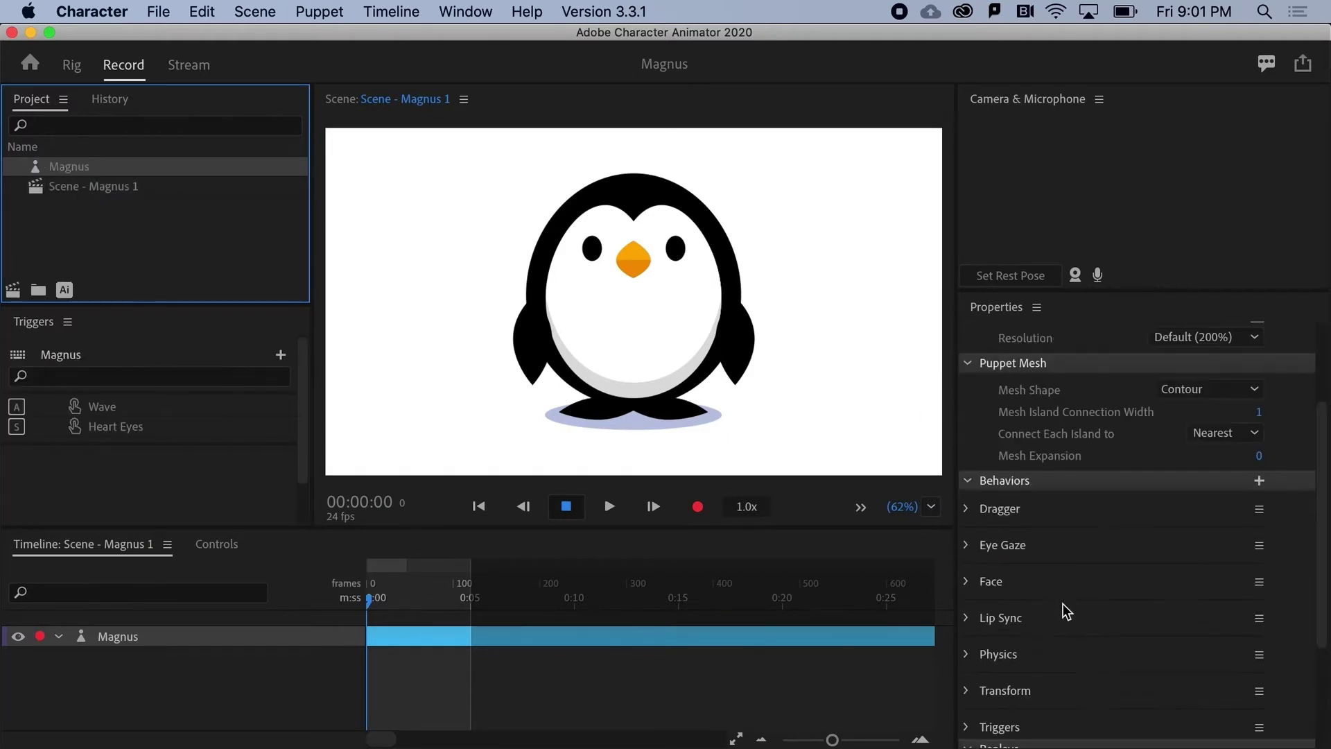
{"action": "left_click", "coordinate": [66, 290]}
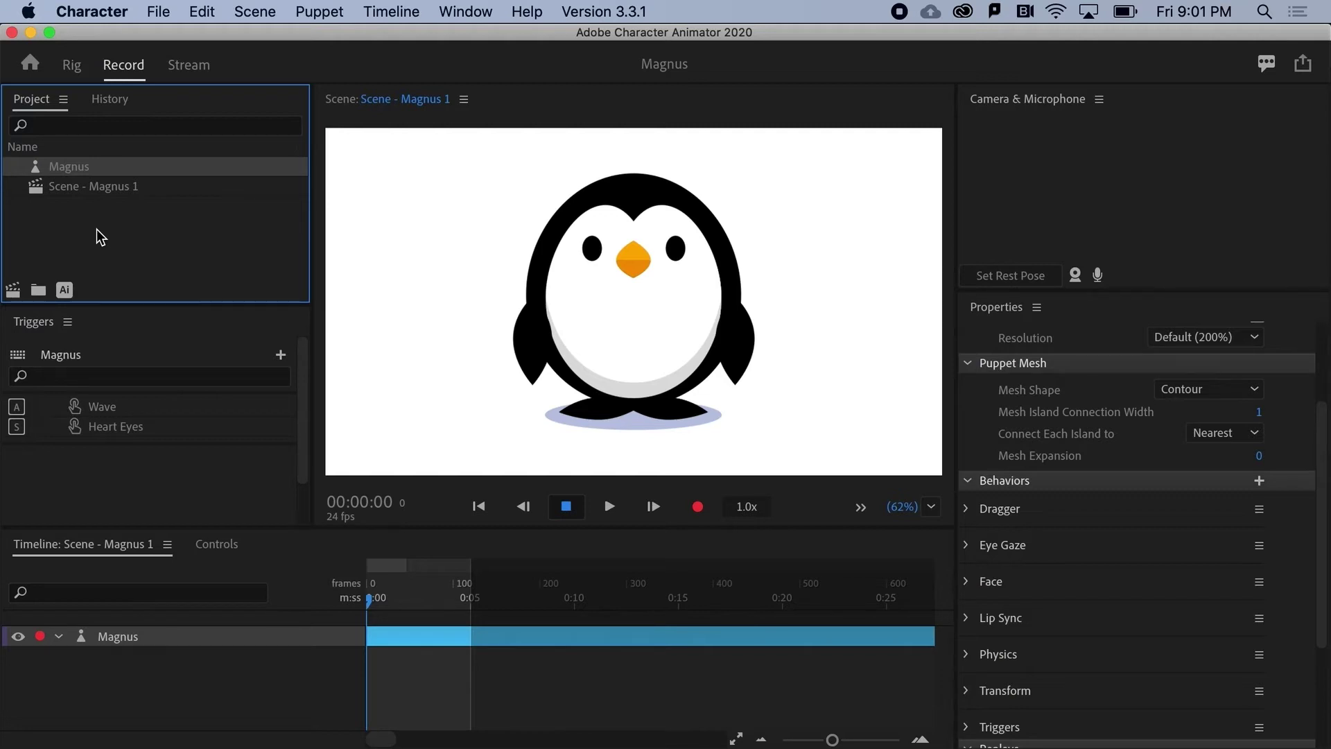
Save Version 1 in the project History and select the Magnus puppet track.
{"action": "left_click", "coordinate": [109, 111]}
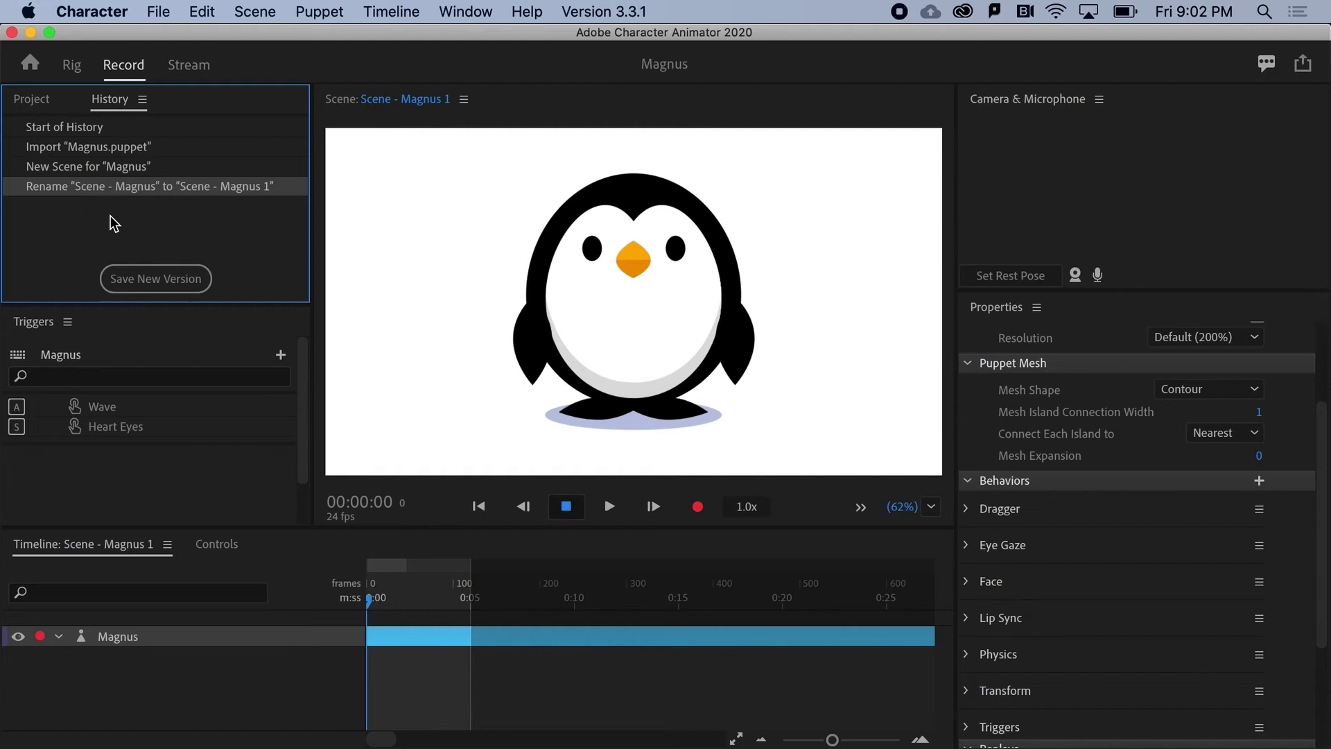
{"action": "left_click", "coordinate": [150, 281]}
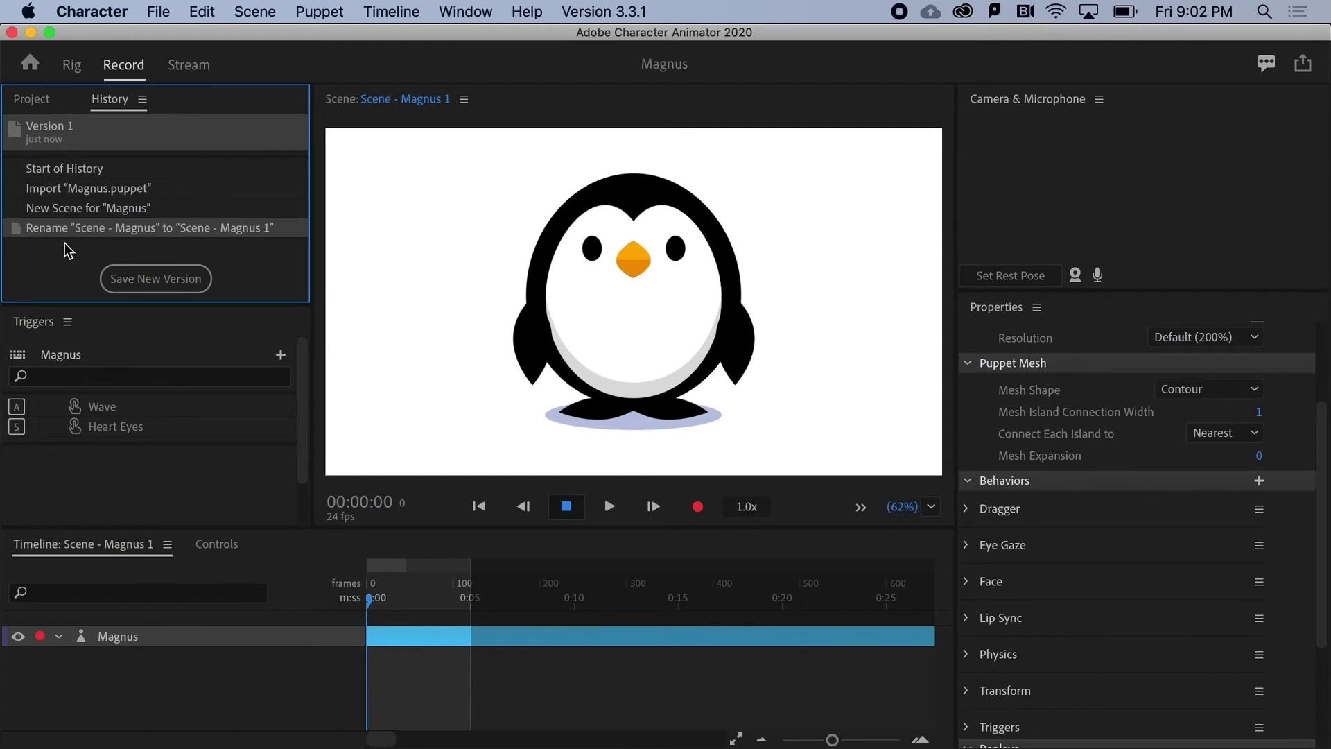
{"action": "left_click", "coordinate": [425, 233]}
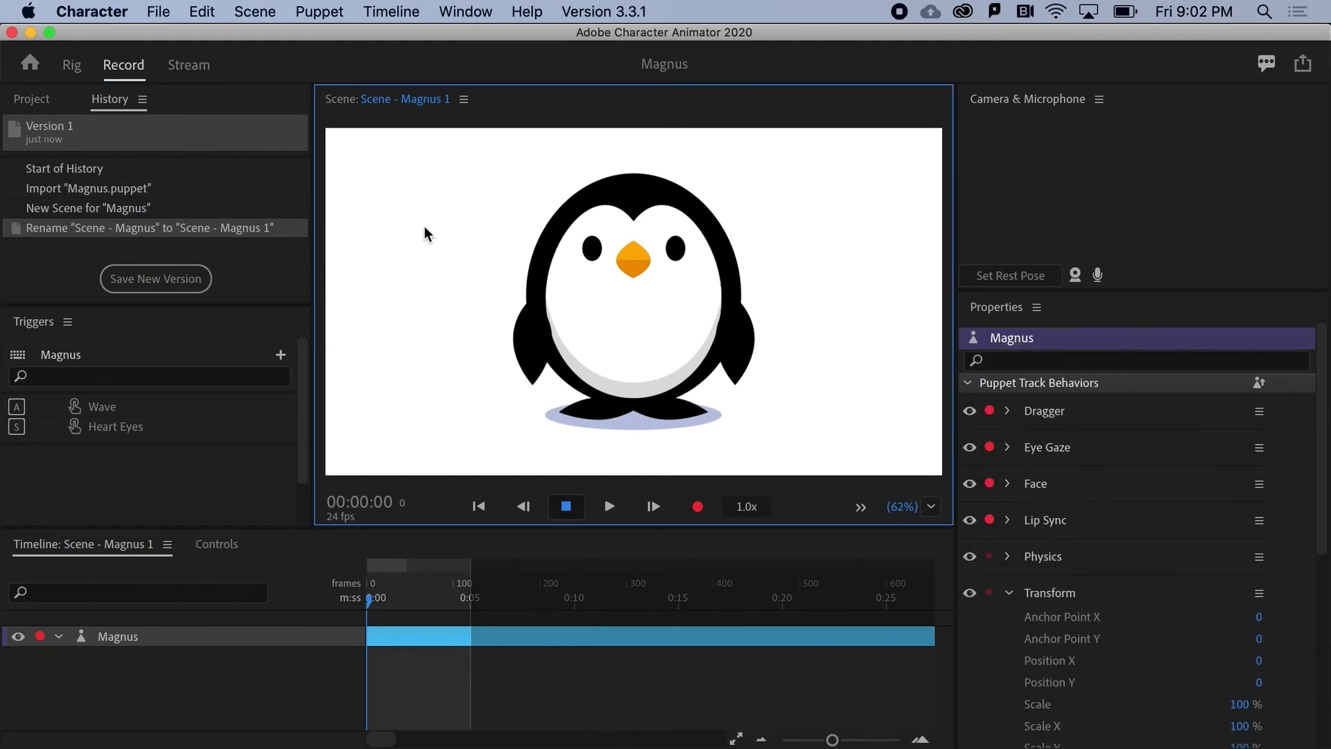
Set the scene zoom to Fit and toggle Camera Input for the Magnus puppet.
{"action": "left_click", "coordinate": [930, 508]}
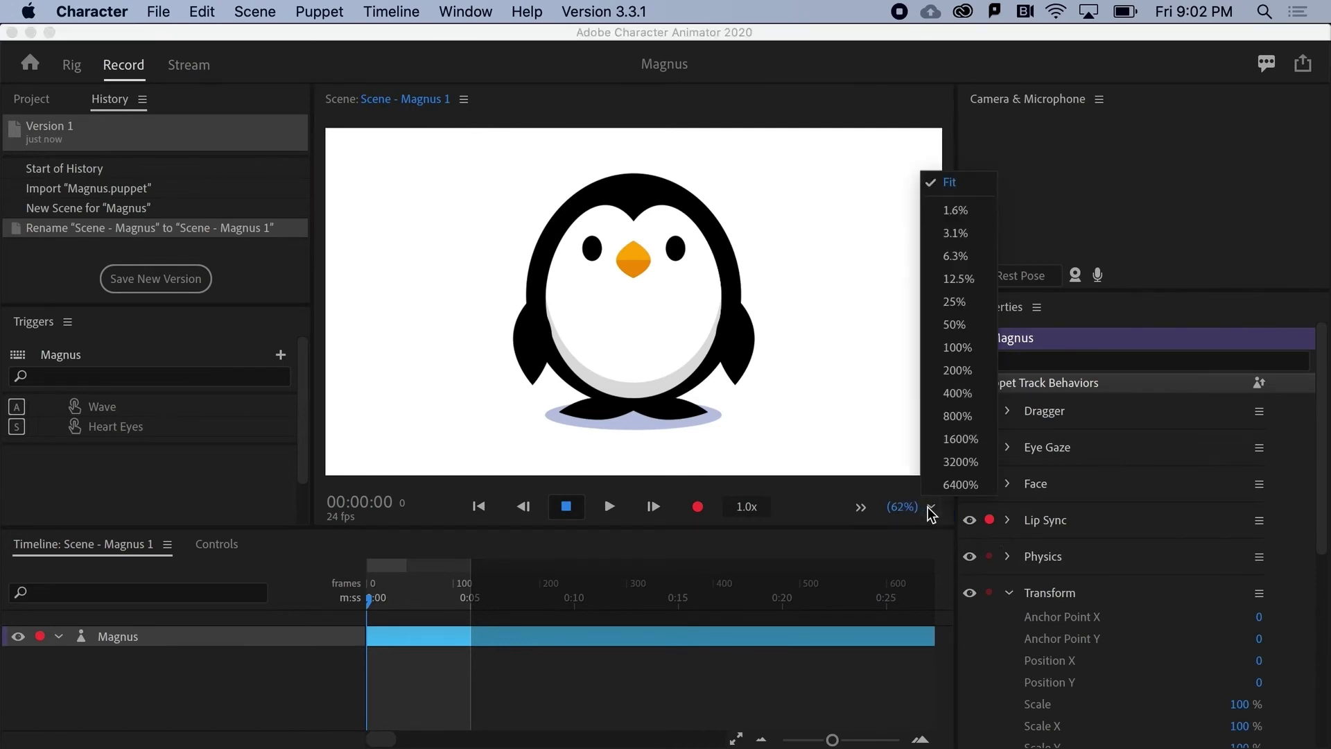
{"action": "left_click", "coordinate": [950, 184]}
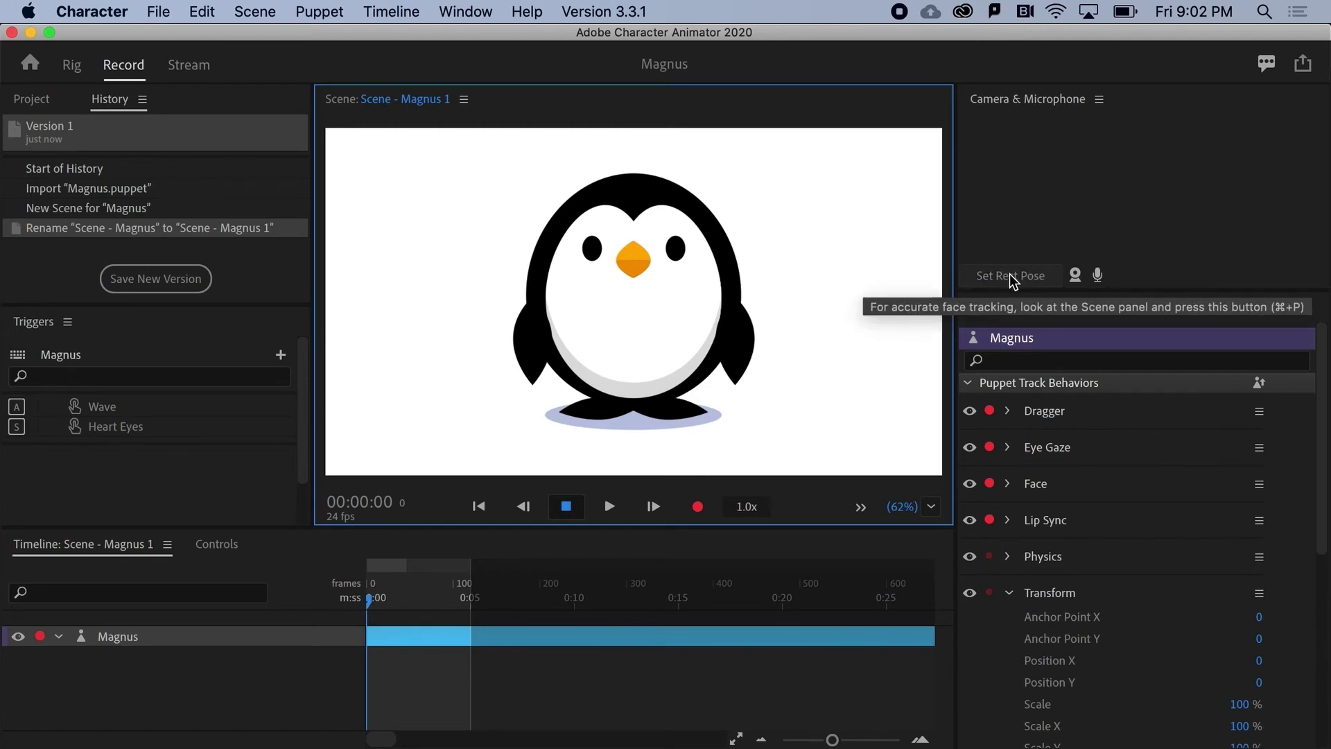
{"action": "left_click", "coordinate": [1075, 276]}
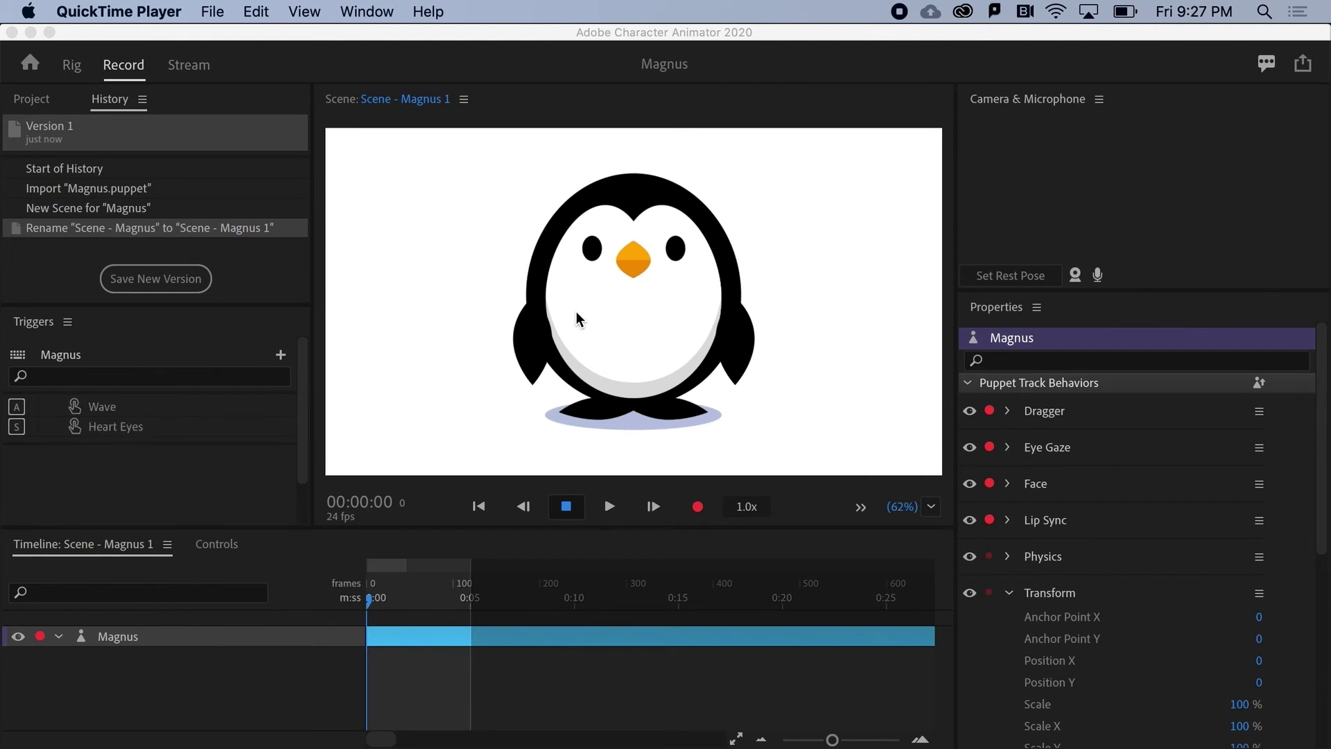
{"action": "left_click", "coordinate": [448, 334]}
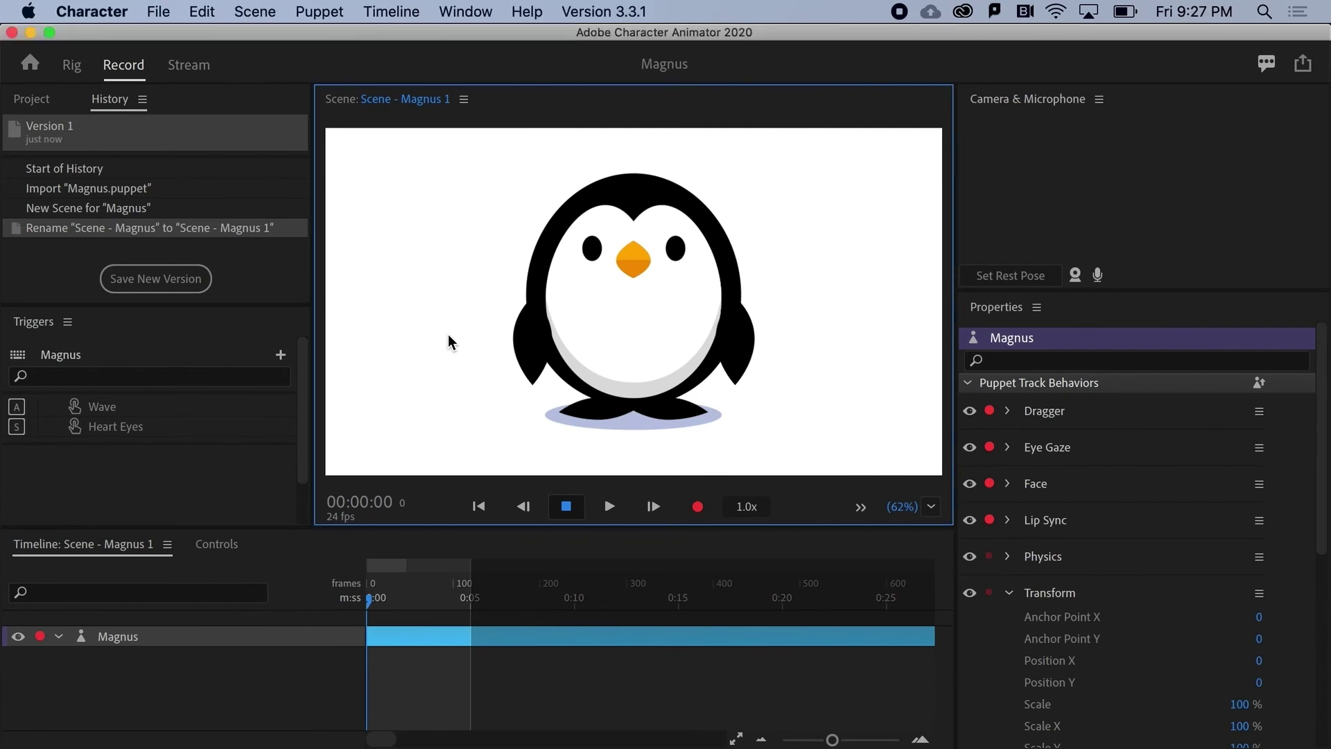
{"action": "key", "text": "a"}
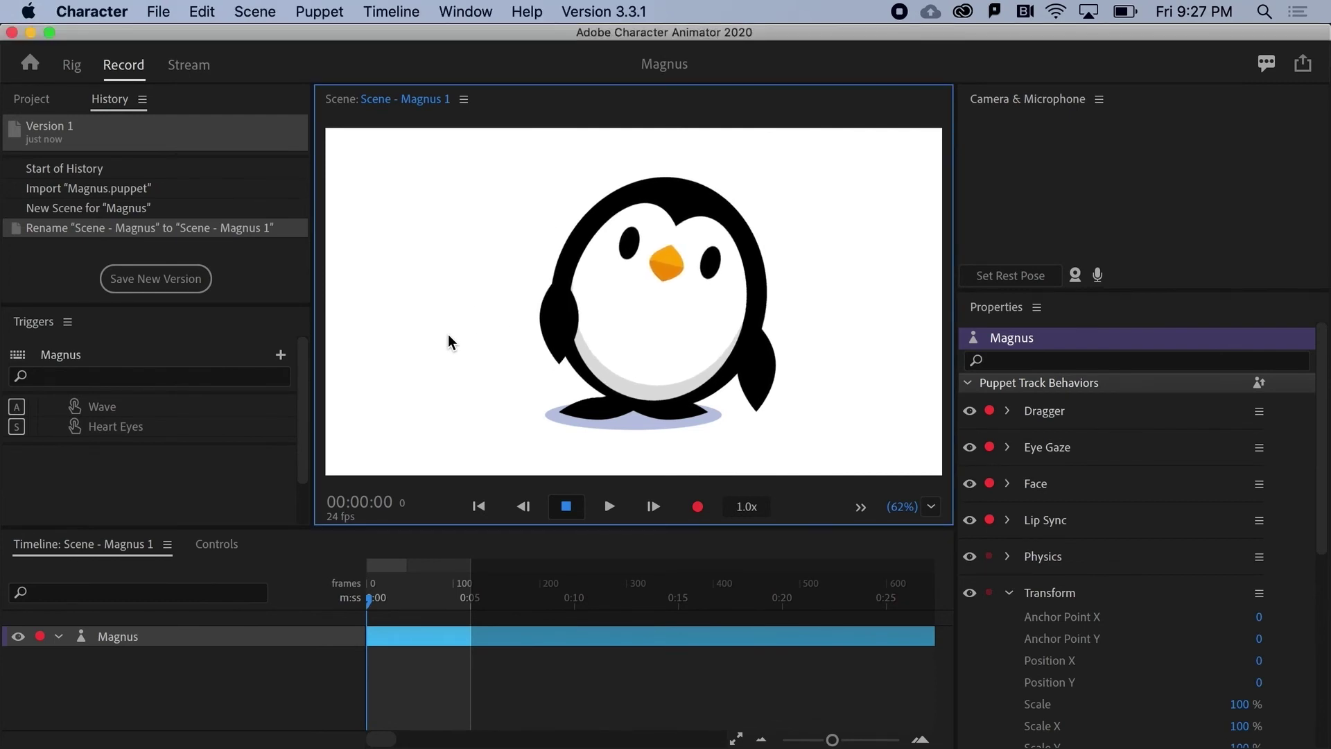
{"action": "key", "text": "s"}
{"action": "key", "text": "s"}
{"action": "key", "text": "s"}
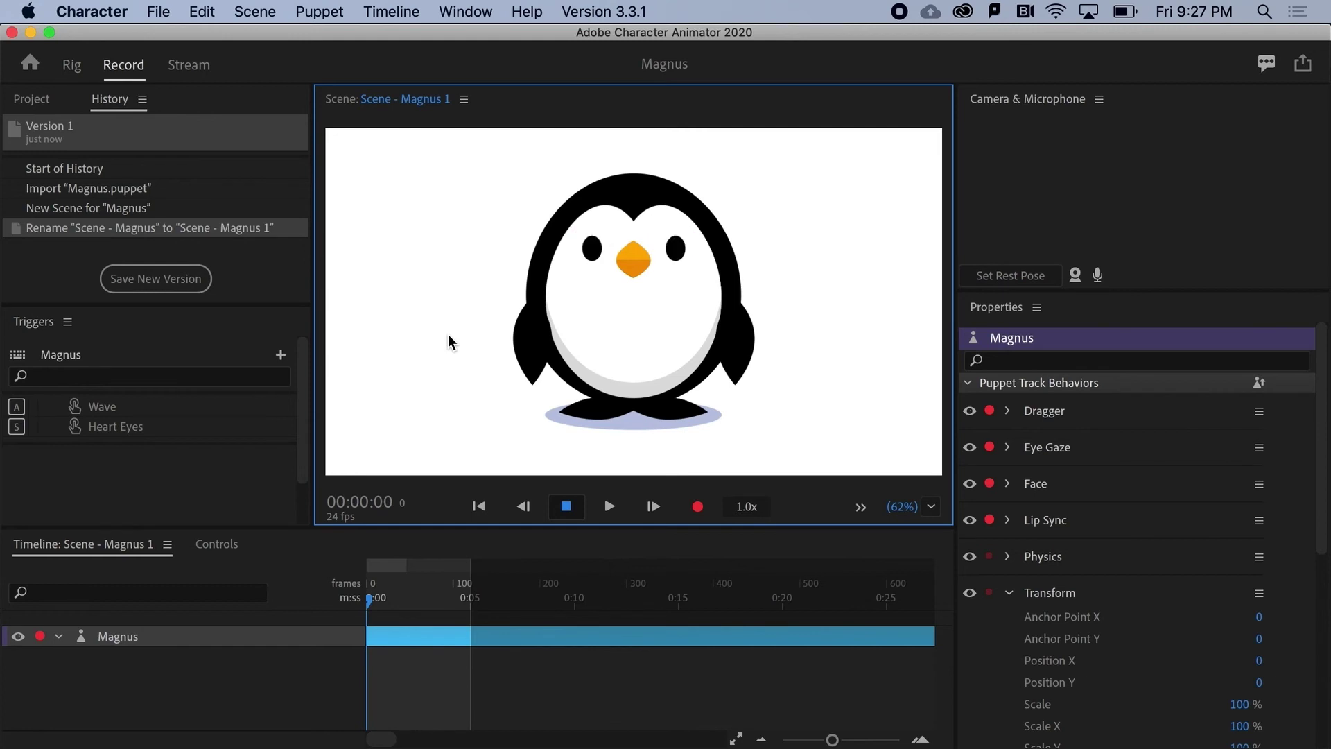
{"action": "key", "text": "a"}
Generate the A and S trigger controls for Magnus from the Controls panel.
{"action": "left_click", "coordinate": [217, 545]}
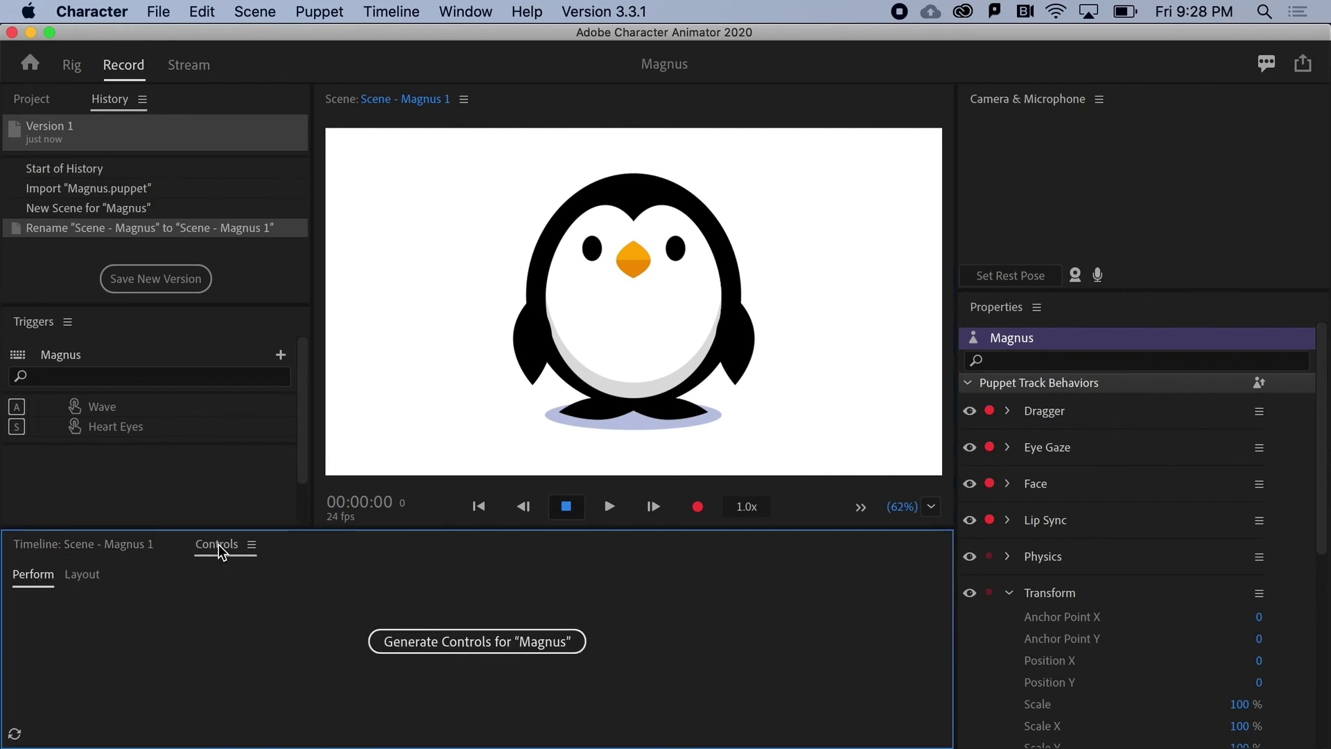
{"action": "left_click", "coordinate": [422, 642]}
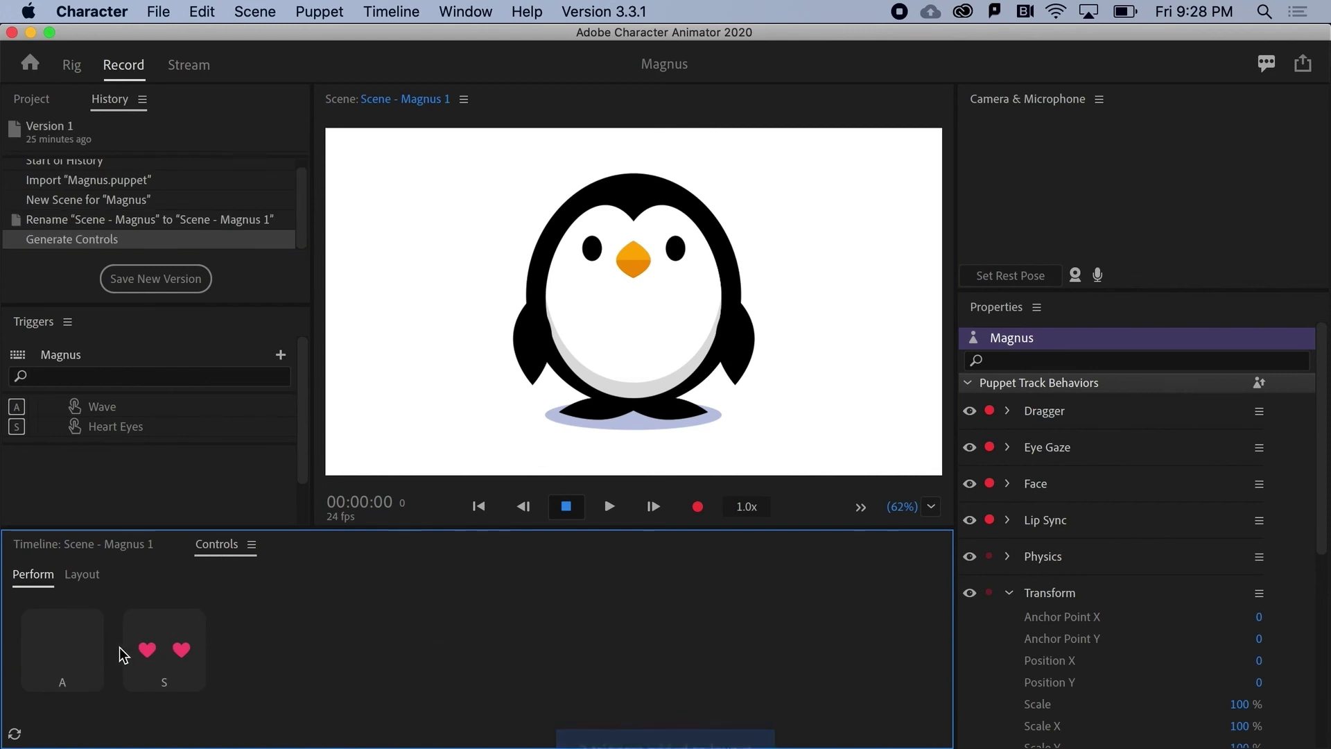